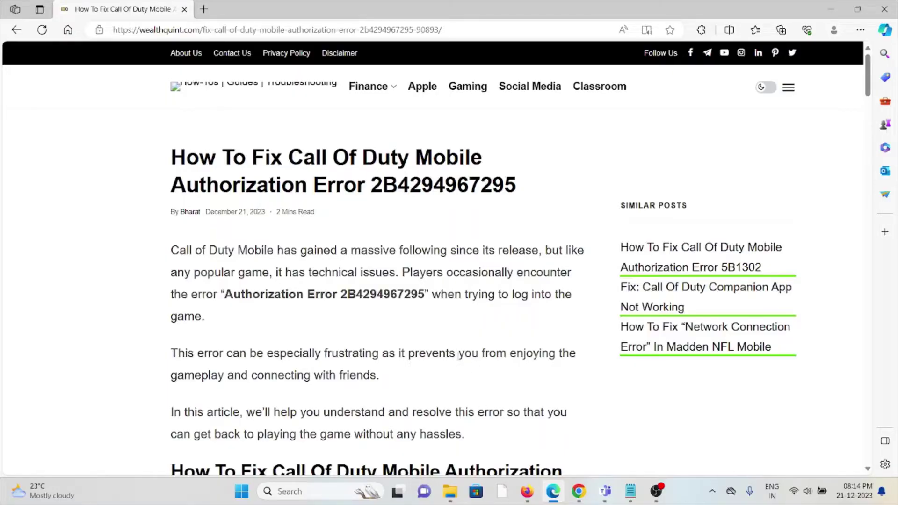
scroll(439, 422, down, 1)
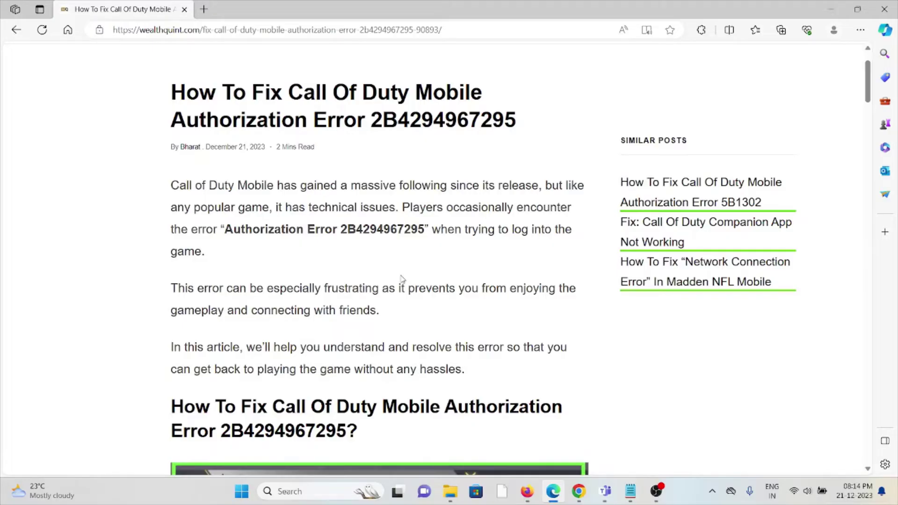
scroll(402, 283, down, 3)
scroll(401, 276, down, 1)
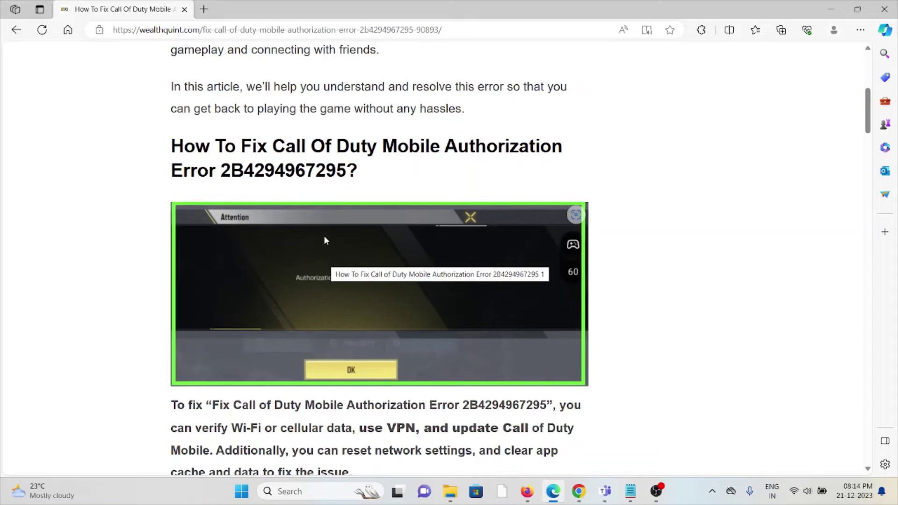
scroll(324, 240, down, 3)
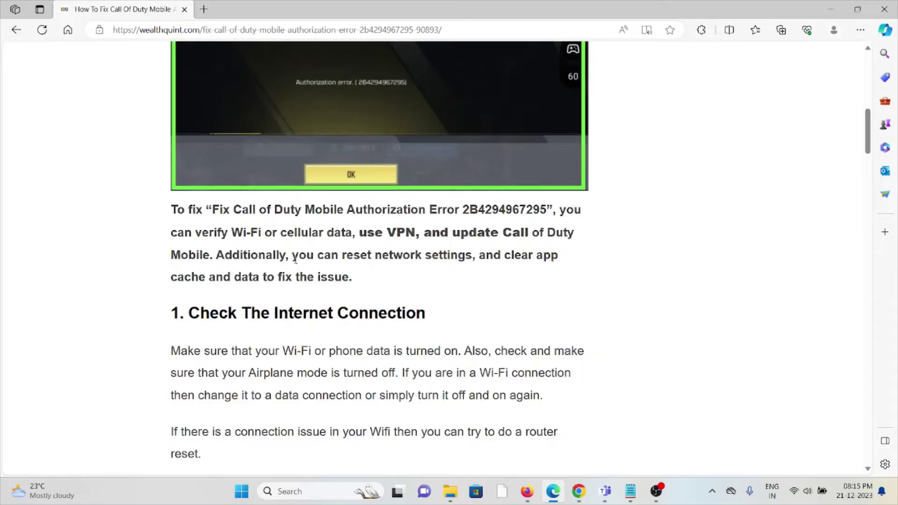
scroll(295, 258, down, 3)
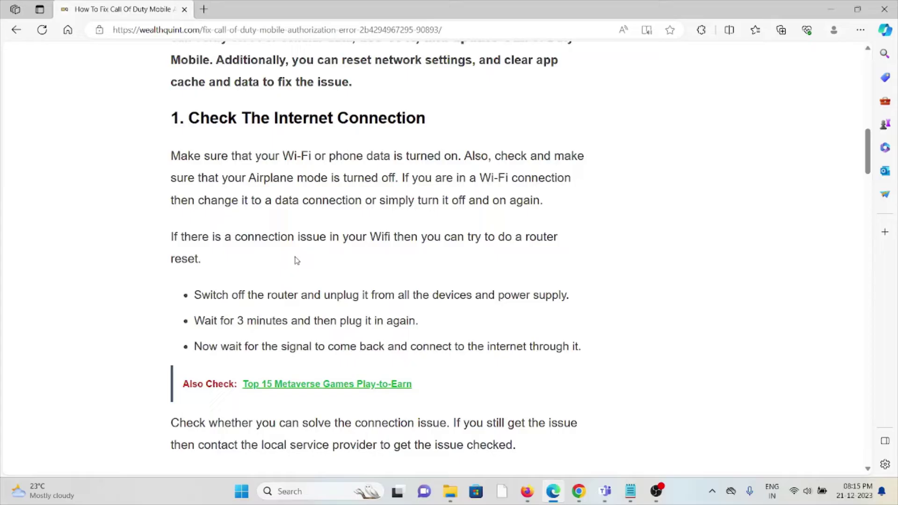
scroll(295, 260, down, 3)
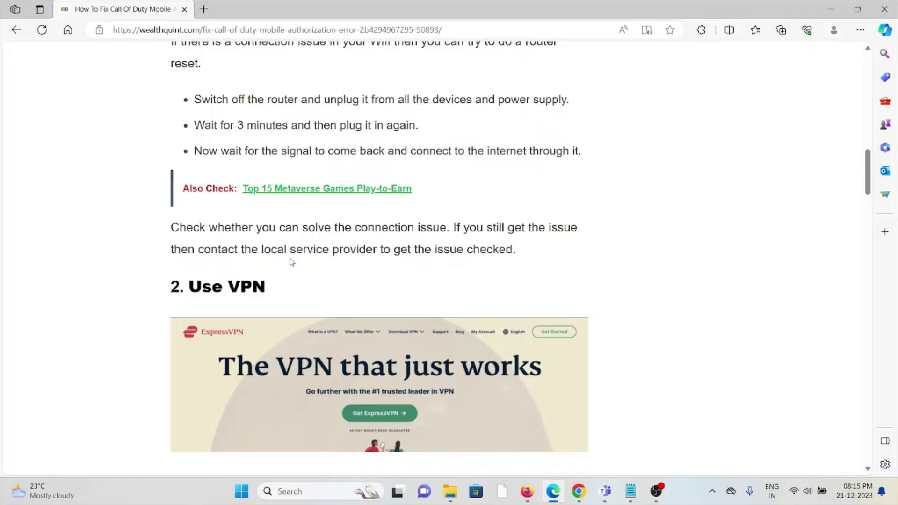
scroll(291, 261, down, 2)
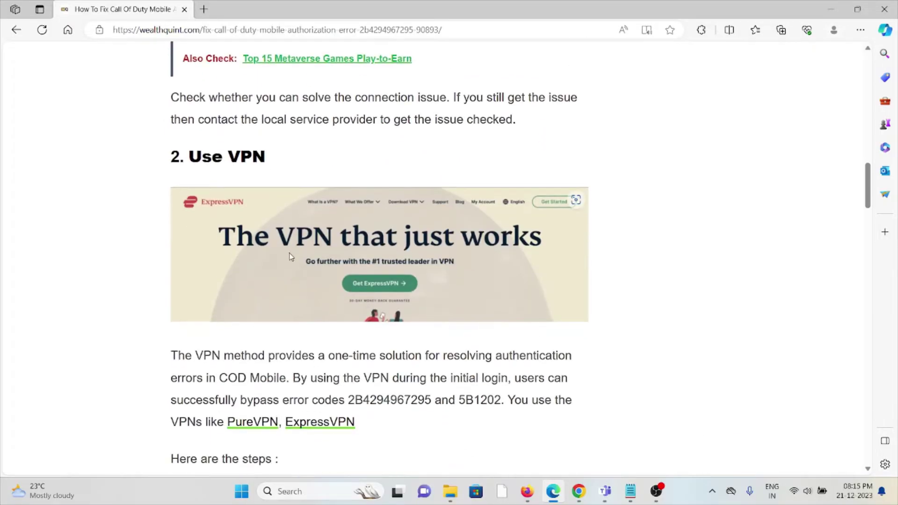
scroll(289, 249, down, 3)
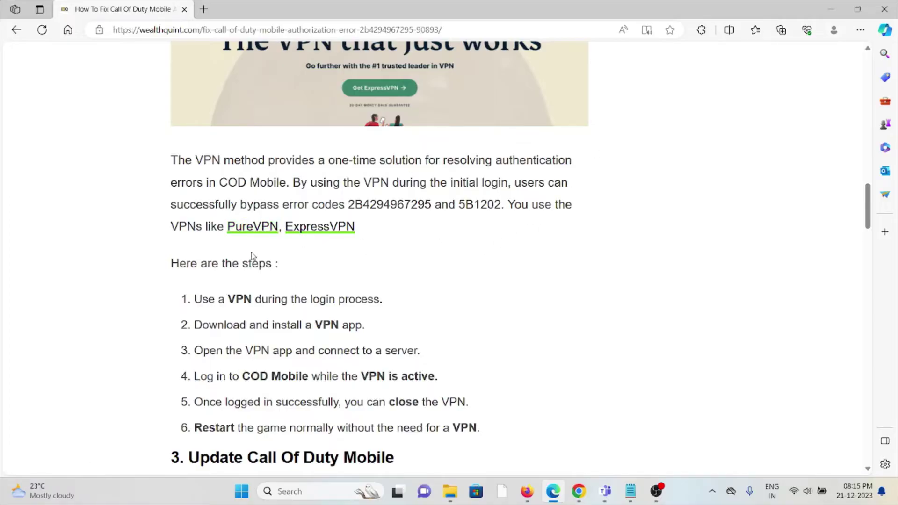
scroll(356, 231, down, 1)
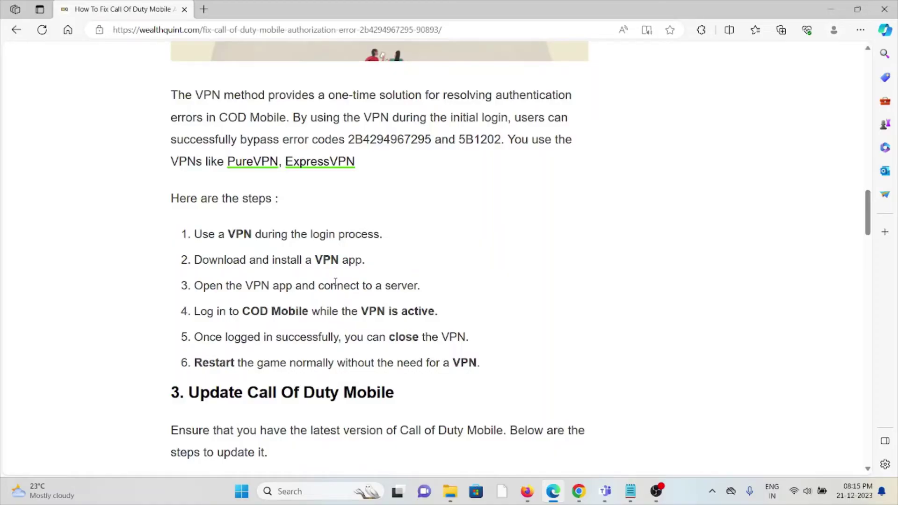
scroll(335, 282, down, 2)
scroll(335, 282, down, 1)
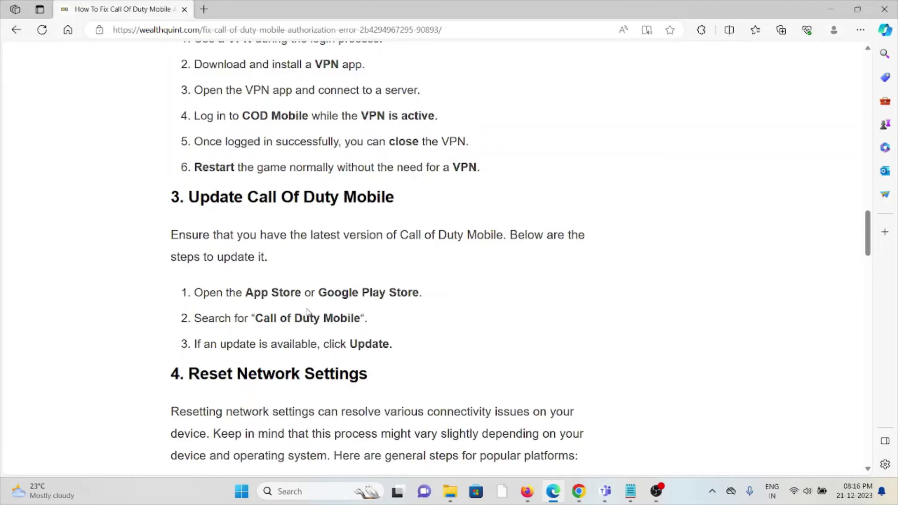
scroll(307, 314, down, 1)
scroll(309, 311, down, 1)
scroll(309, 302, down, 2)
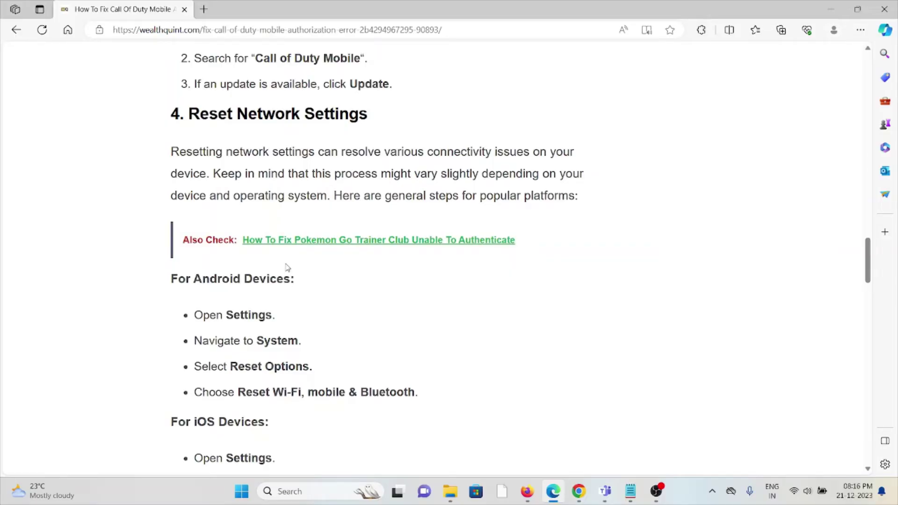
scroll(287, 267, down, 2)
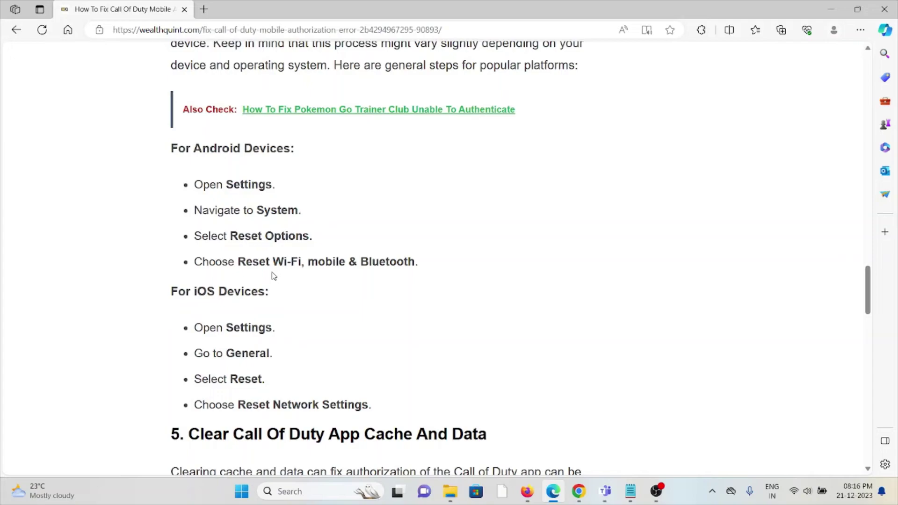
scroll(276, 261, down, 1)
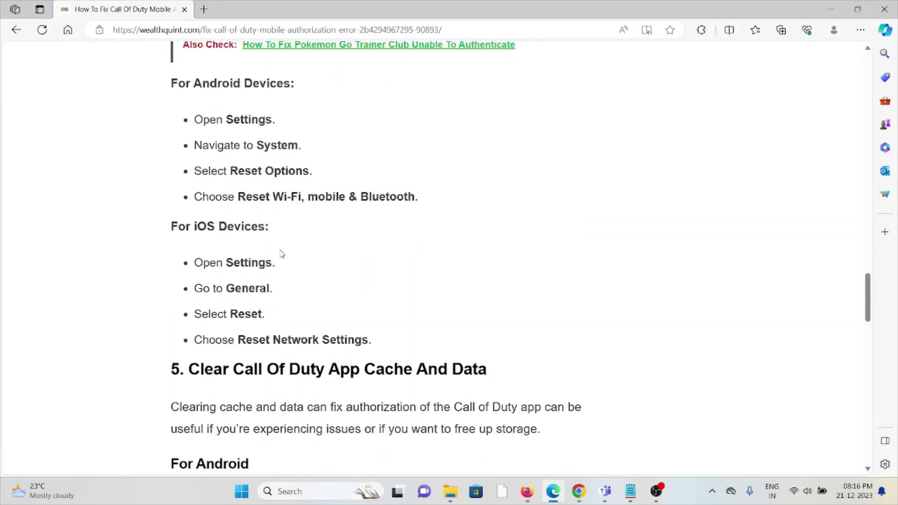
scroll(281, 254, down, 1)
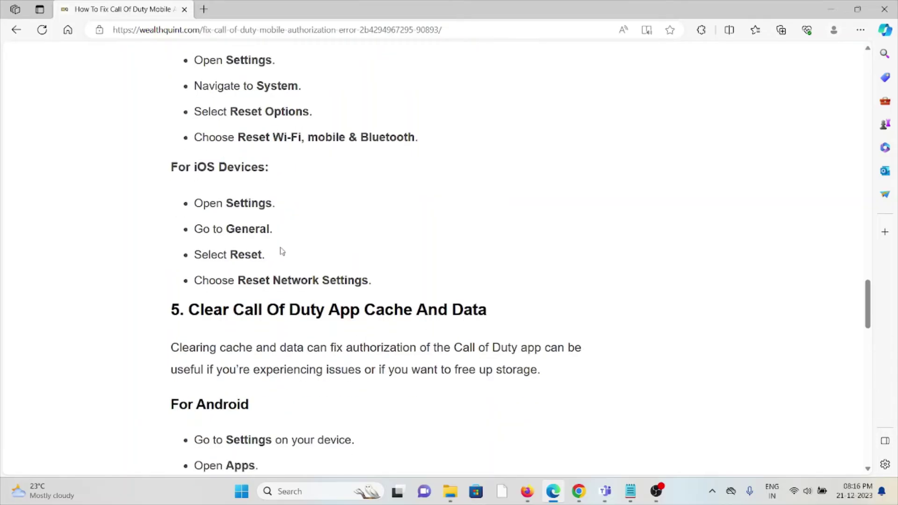
scroll(280, 253, down, 1)
scroll(281, 249, down, 1)
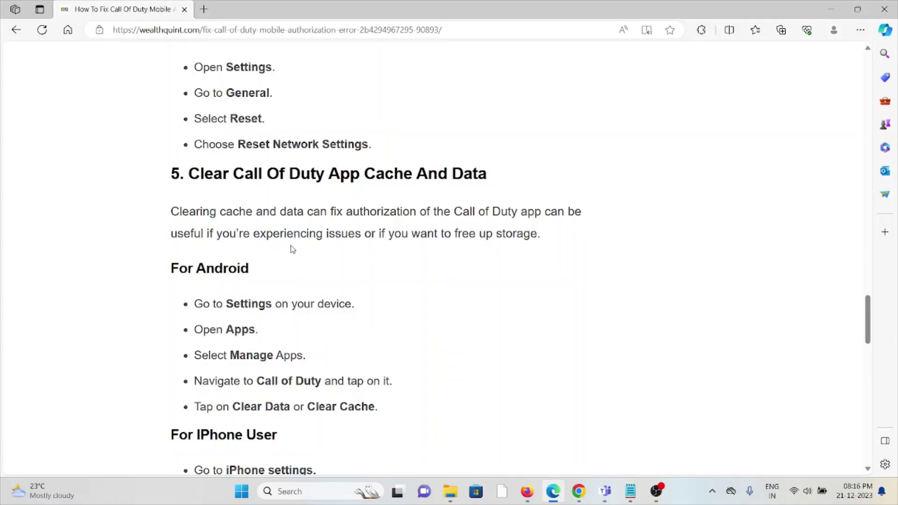
scroll(293, 249, down, 1)
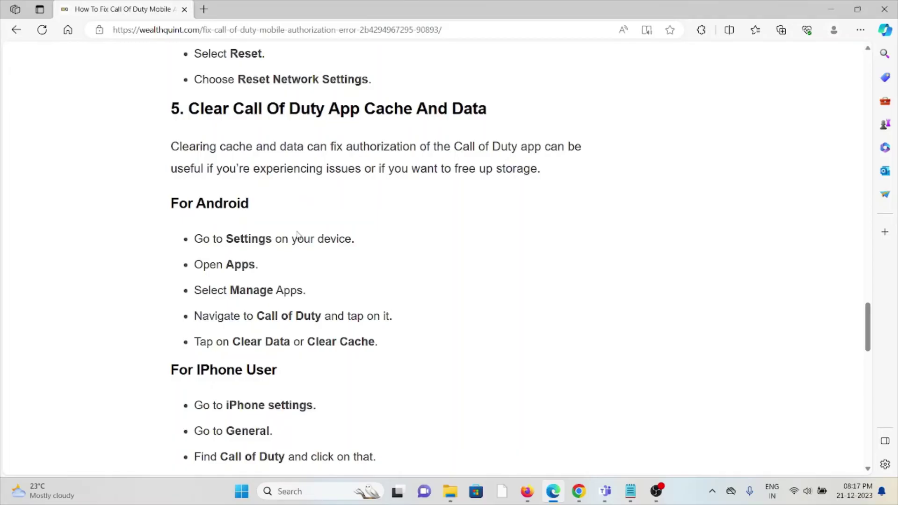
scroll(298, 235, down, 1)
scroll(298, 235, down, 1)
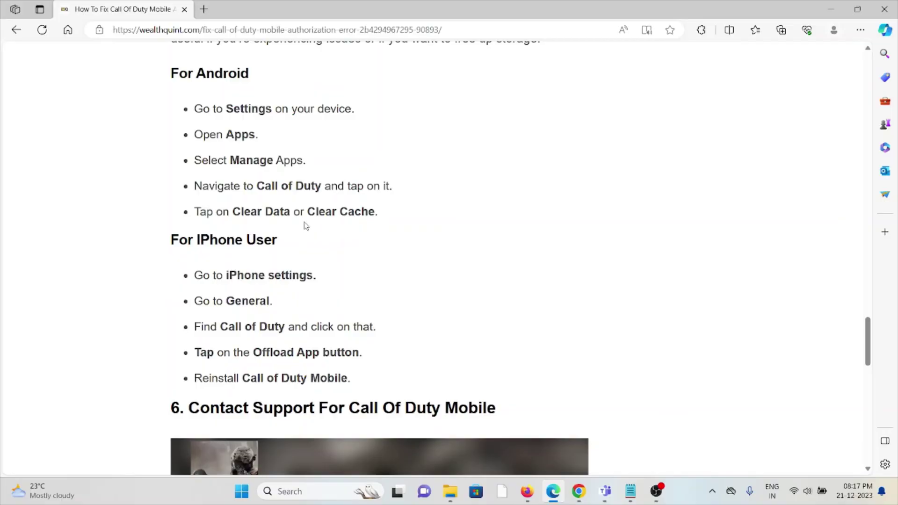
scroll(305, 225, down, 2)
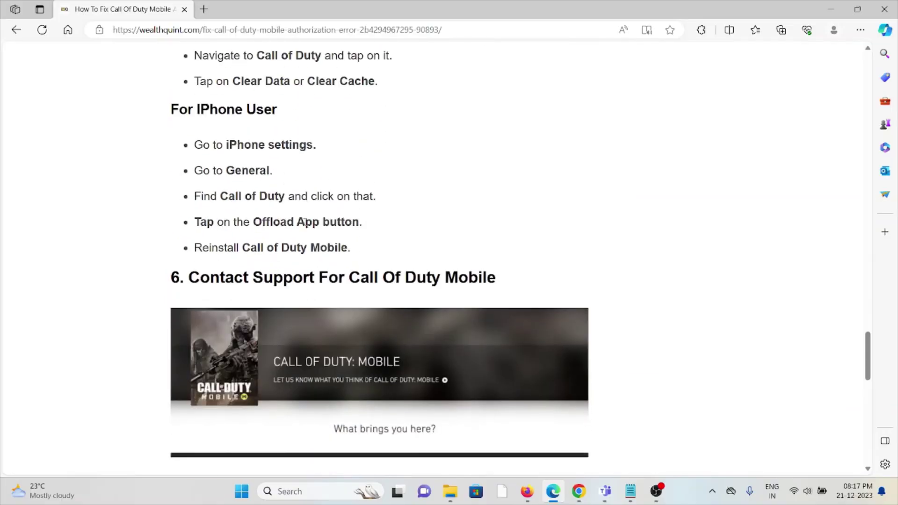
scroll(298, 239, down, 1)
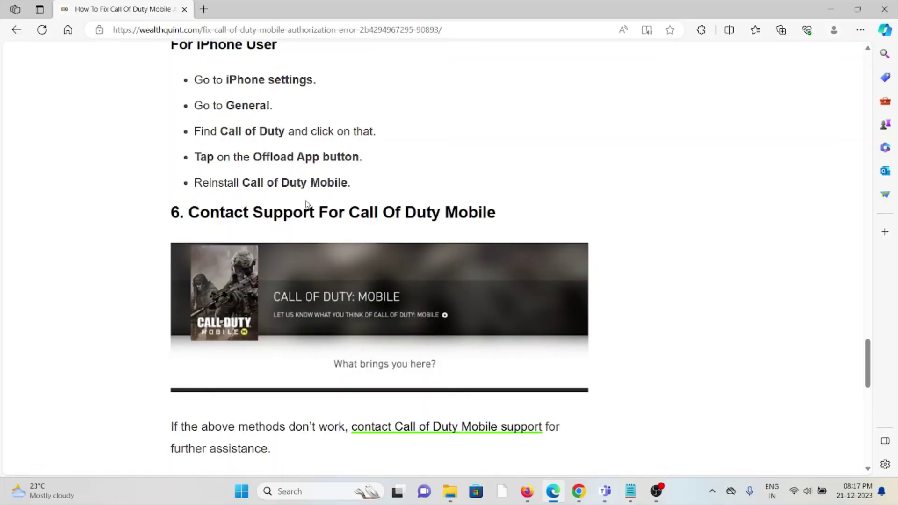
scroll(297, 184, down, 2)
scroll(297, 183, down, 1)
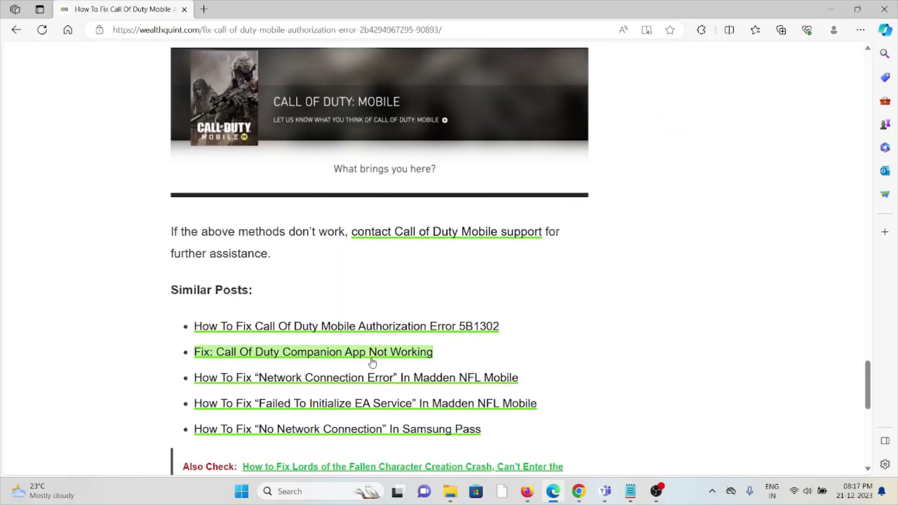
scroll(372, 351, up, 4)
scroll(376, 343, up, 2)
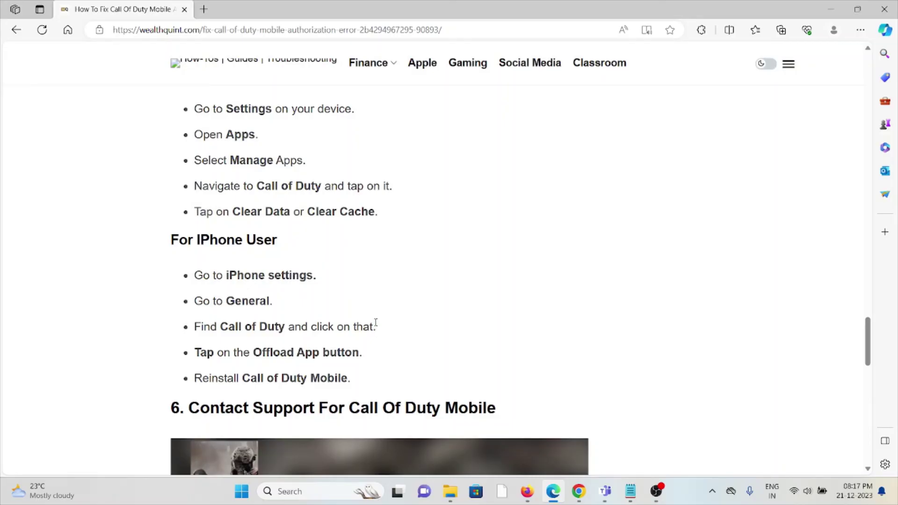
scroll(376, 322, up, 1)
scroll(376, 319, up, 5)
scroll(376, 316, up, 3)
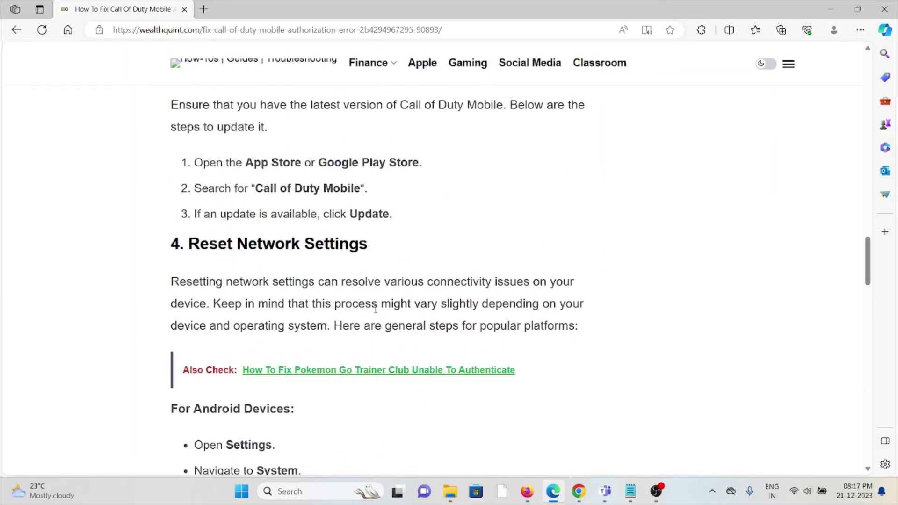
scroll(376, 308, up, 3)
scroll(376, 309, up, 3)
scroll(376, 309, up, 3)
scroll(376, 310, up, 3)
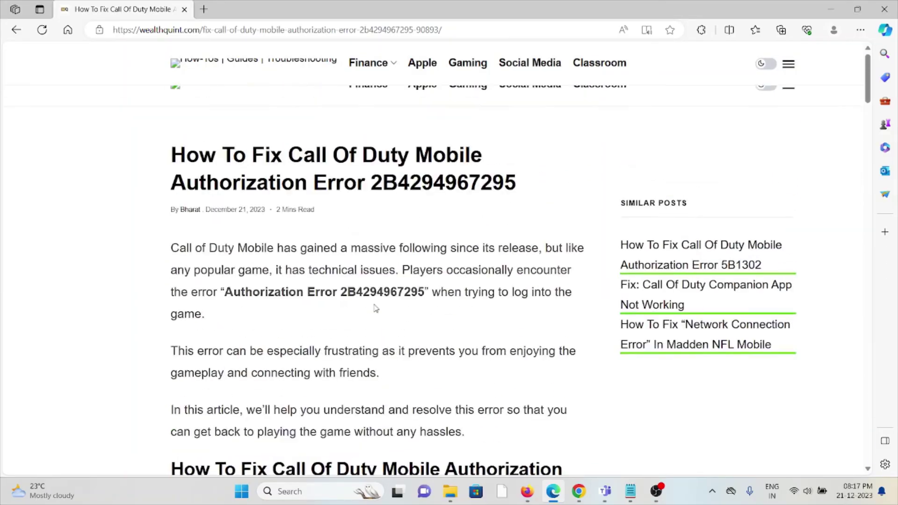